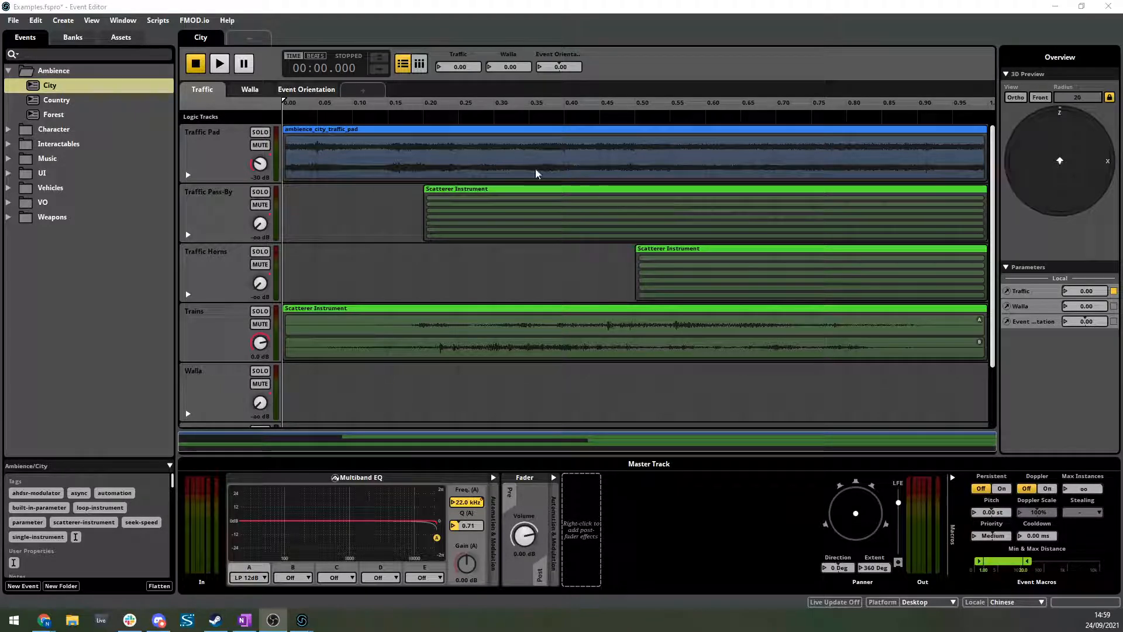
Sweep the City event's Traffic parameter up to 0.75 and back to 0.00, inspecting the Traffic Pass-By instrument and Traffic Pad track.
drag(286, 111, 747, 111)
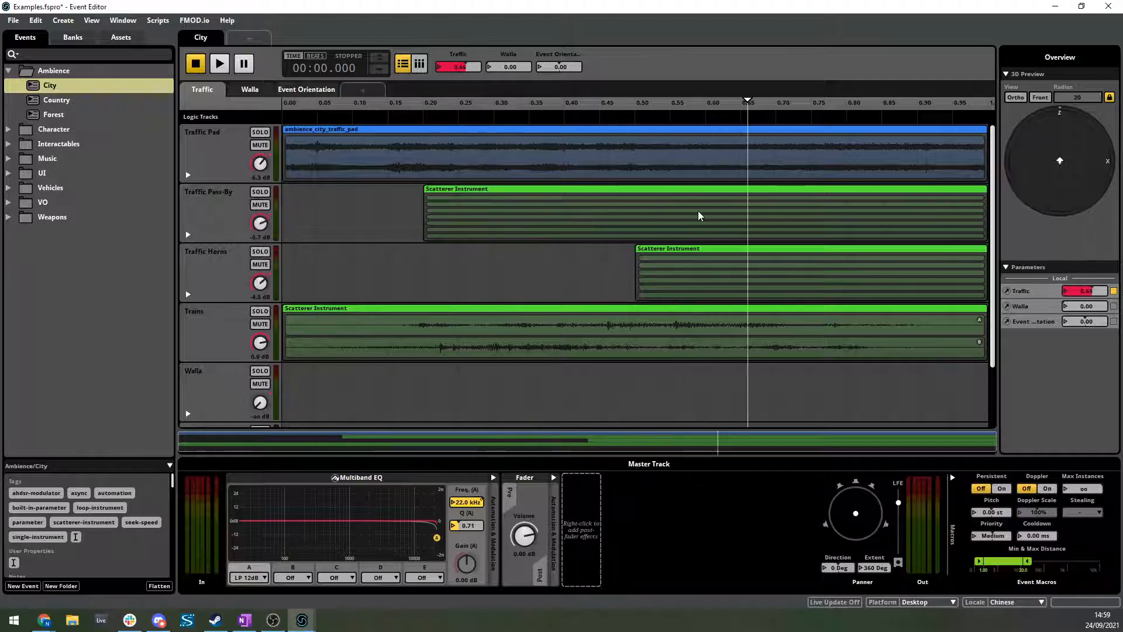
click(699, 291)
click(704, 220)
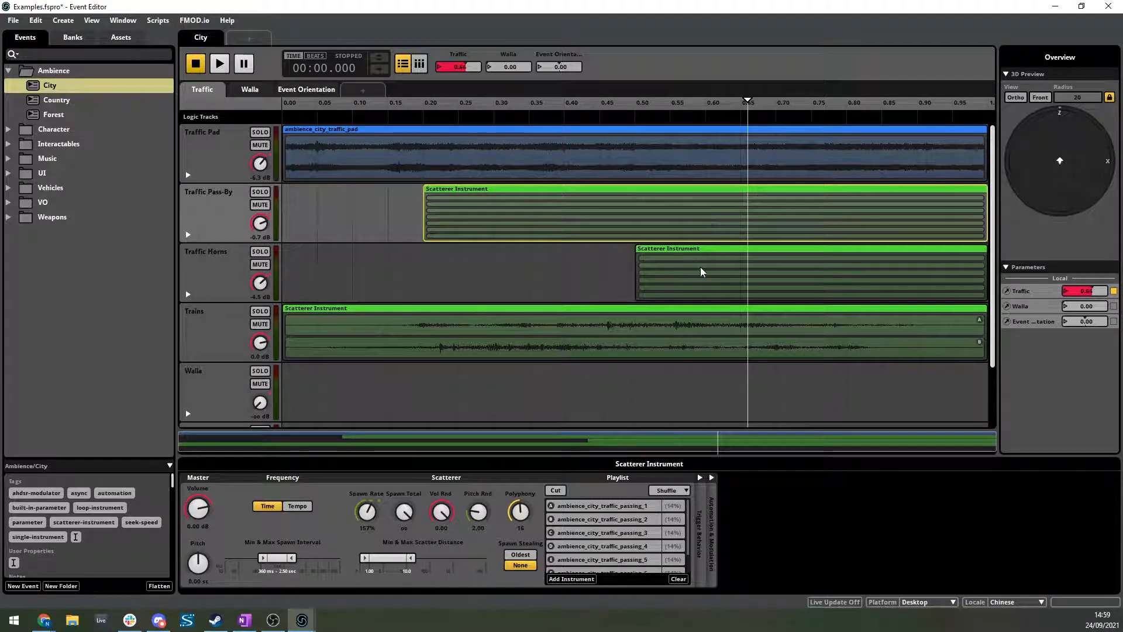
drag(756, 119, 814, 113)
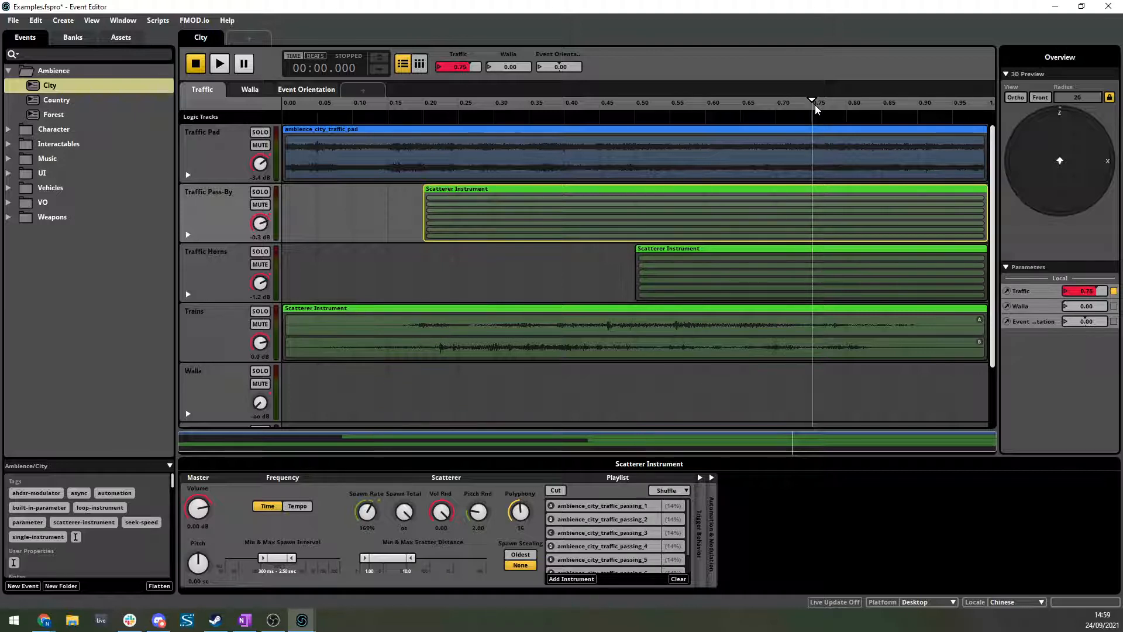
click(226, 140)
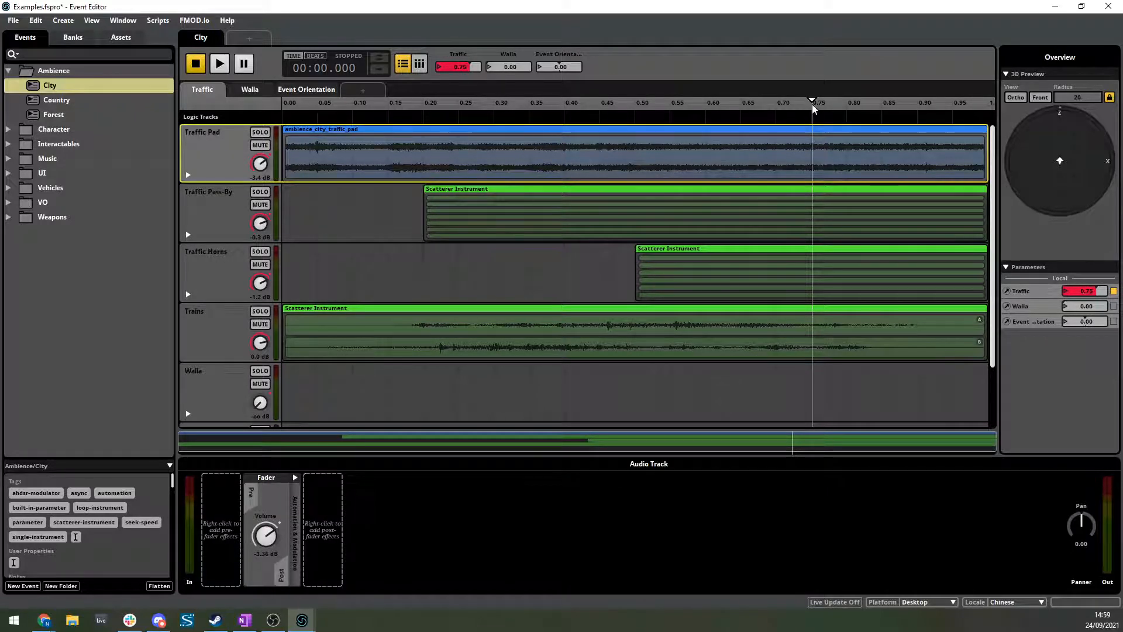
drag(813, 109, 258, 124)
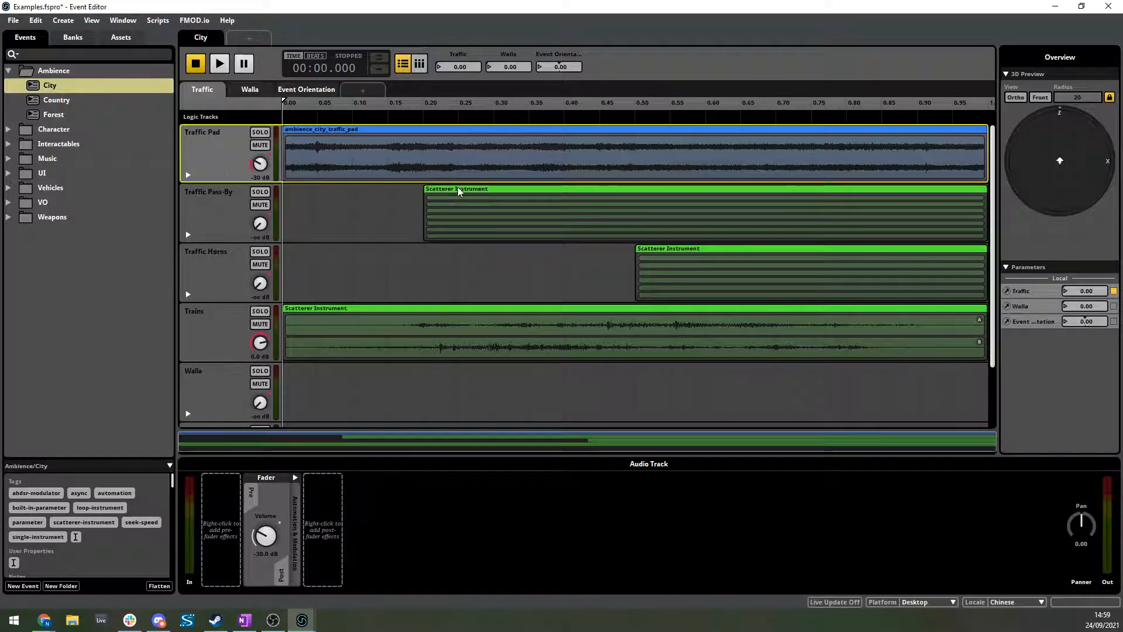
Create a profiler session with the default name New Session and start recording it.
key(ctrl+4)
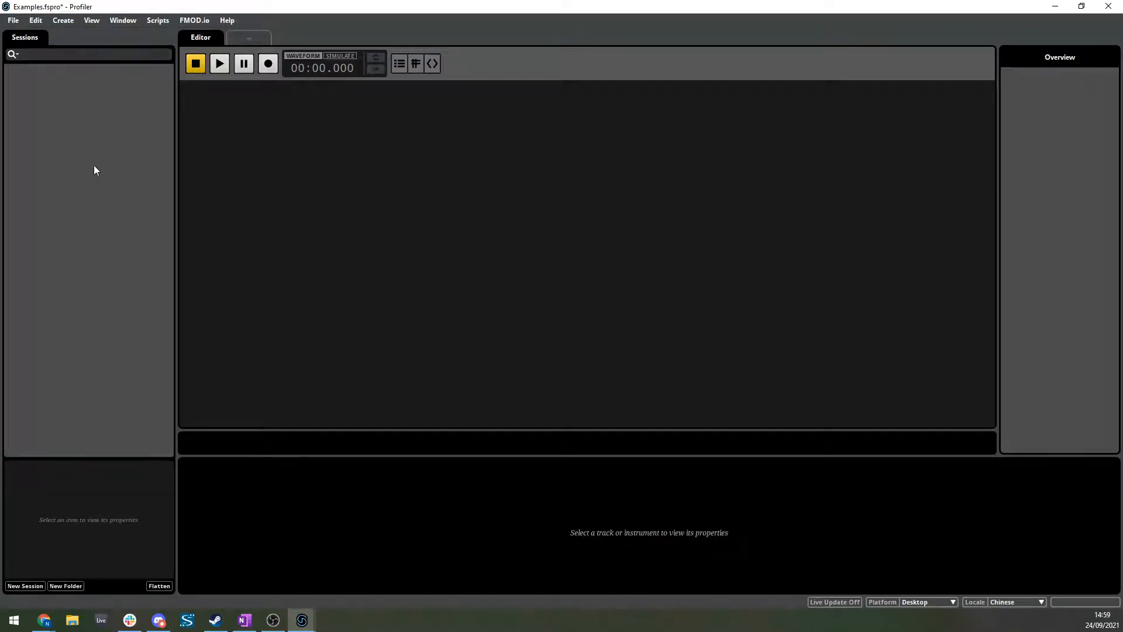
right_click(93, 165)
click(102, 168)
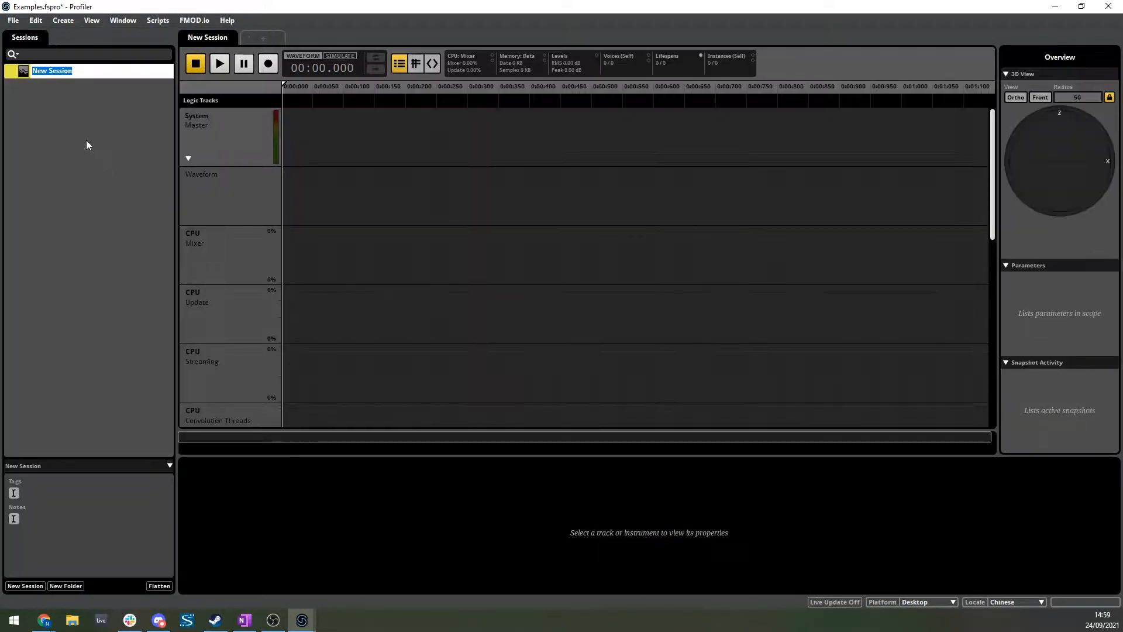
key(Return)
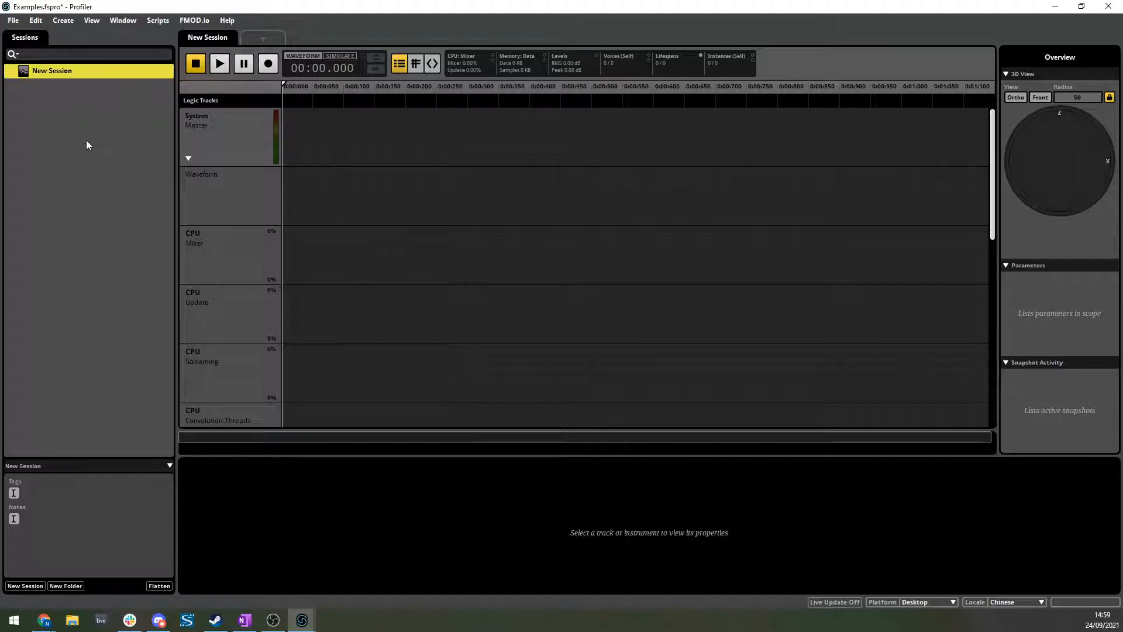
click(268, 64)
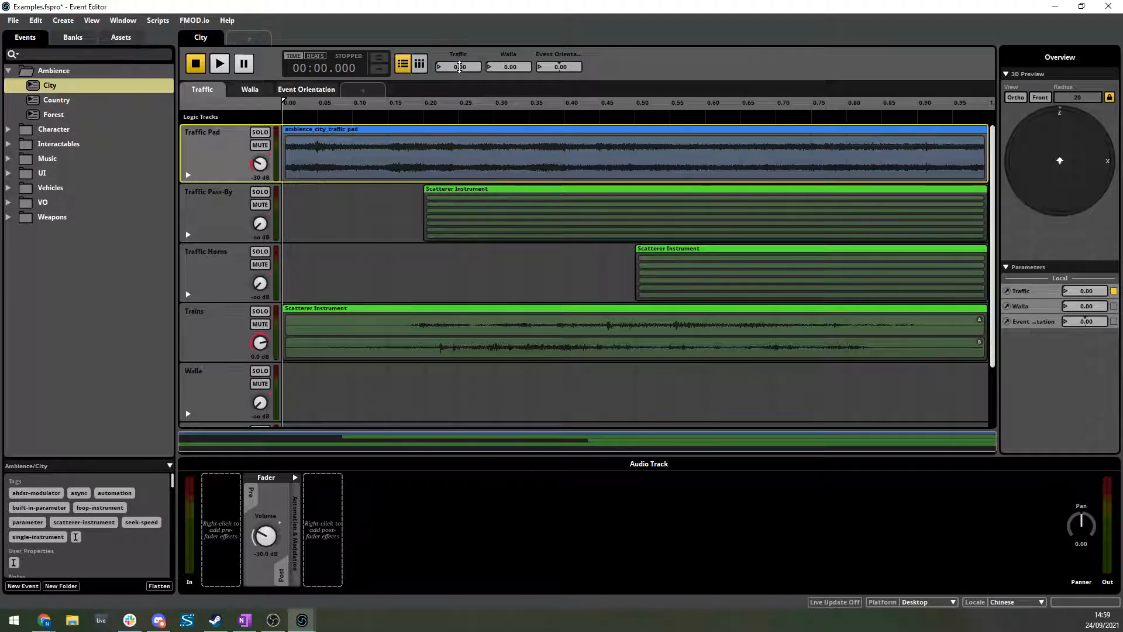
Play the City event while raising its Traffic parameter to about 0.73 and back to 0.00, and stop playback.
click(220, 67)
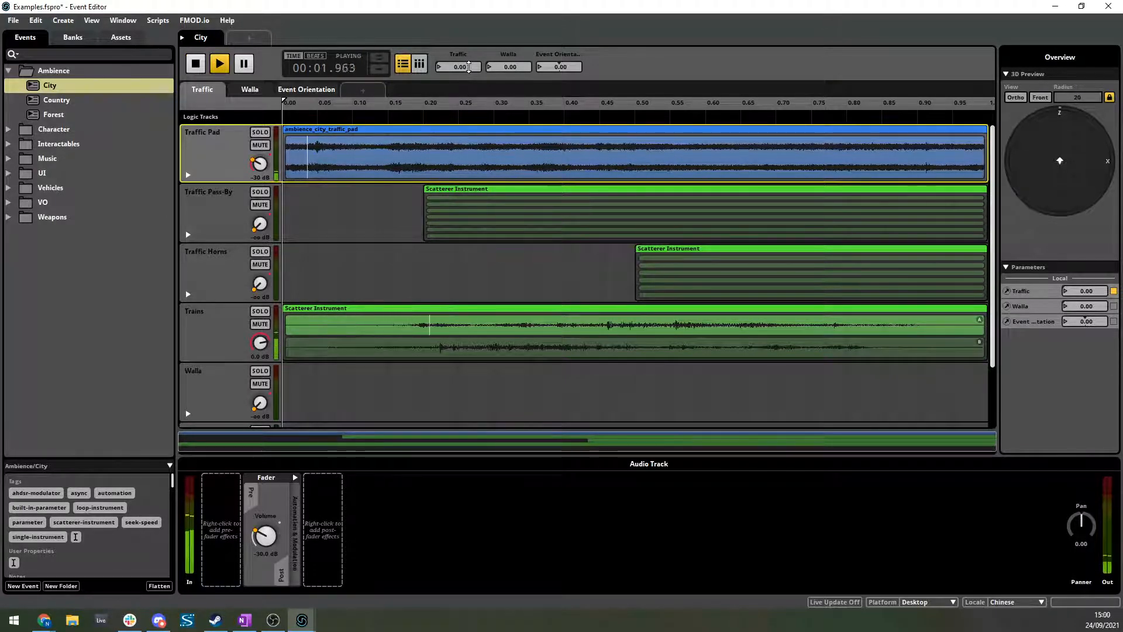
drag(469, 67, 469, 61)
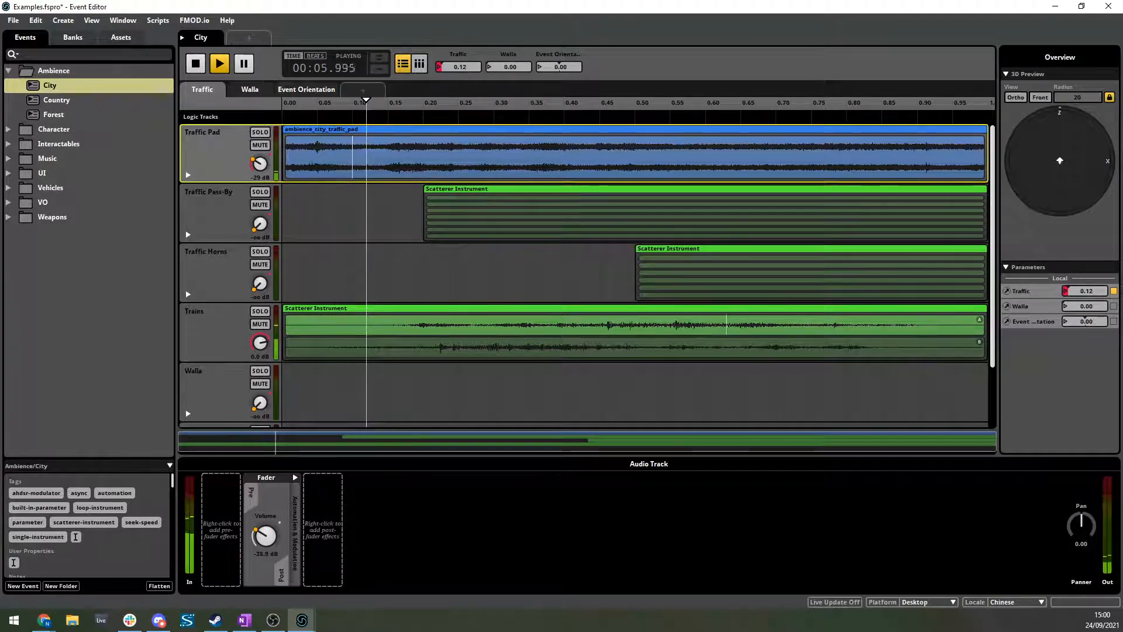
drag(469, 61, 469, 32)
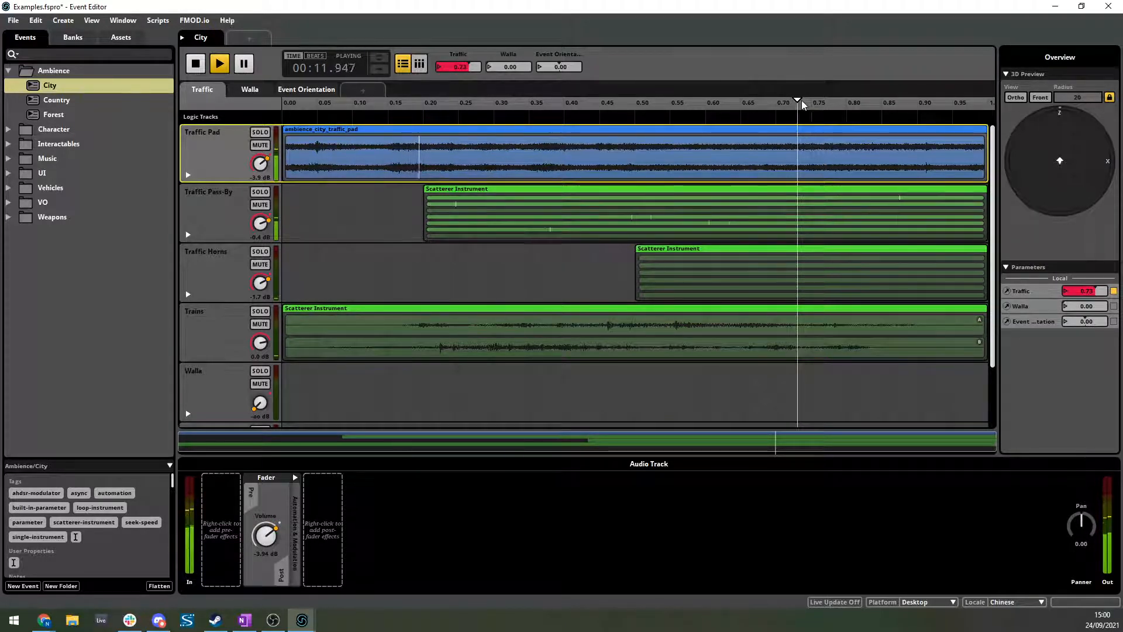
drag(803, 105, 264, 102)
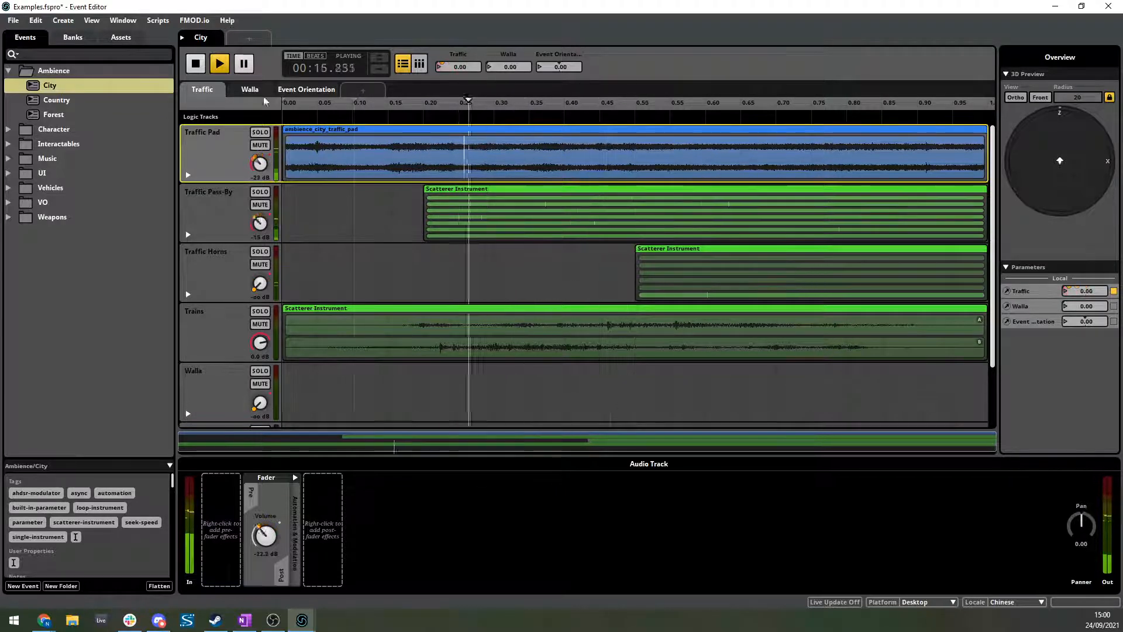
click(199, 69)
Stop the profiler recording and view the whole captured session on the timeline.
key(alt+Tab)
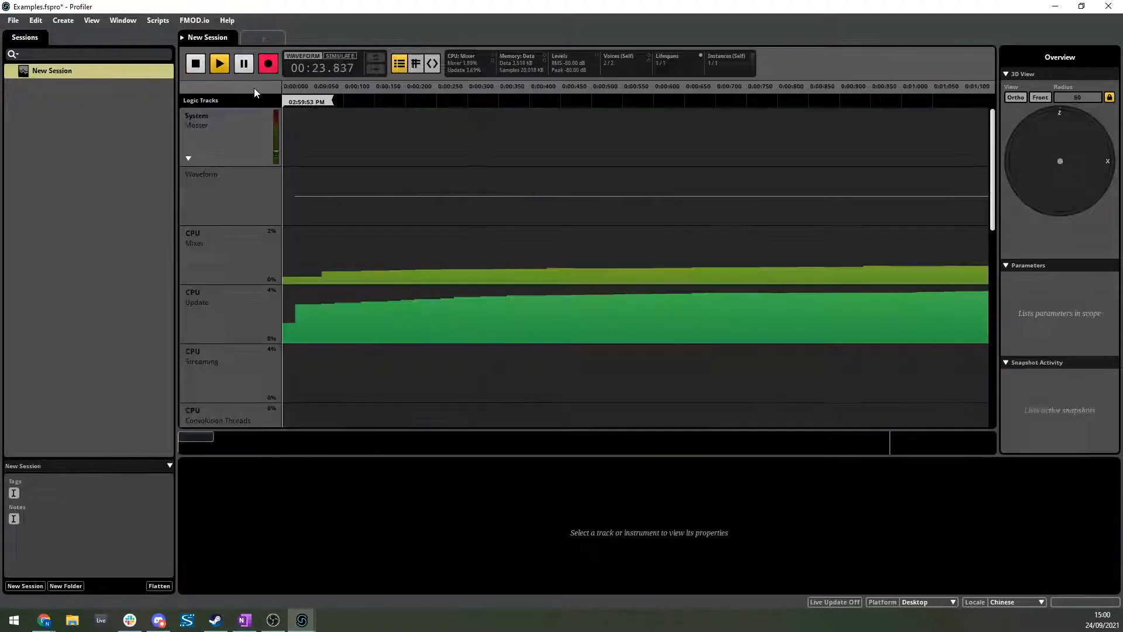
click(195, 64)
scroll(491, 269, down, 8)
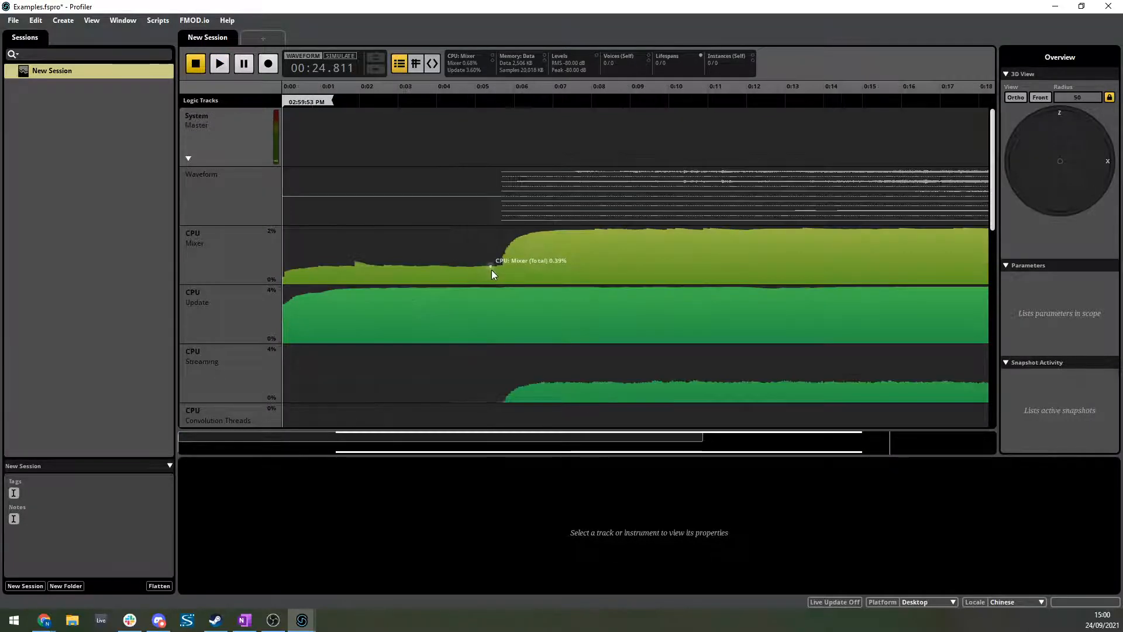
scroll(491, 269, down, 3)
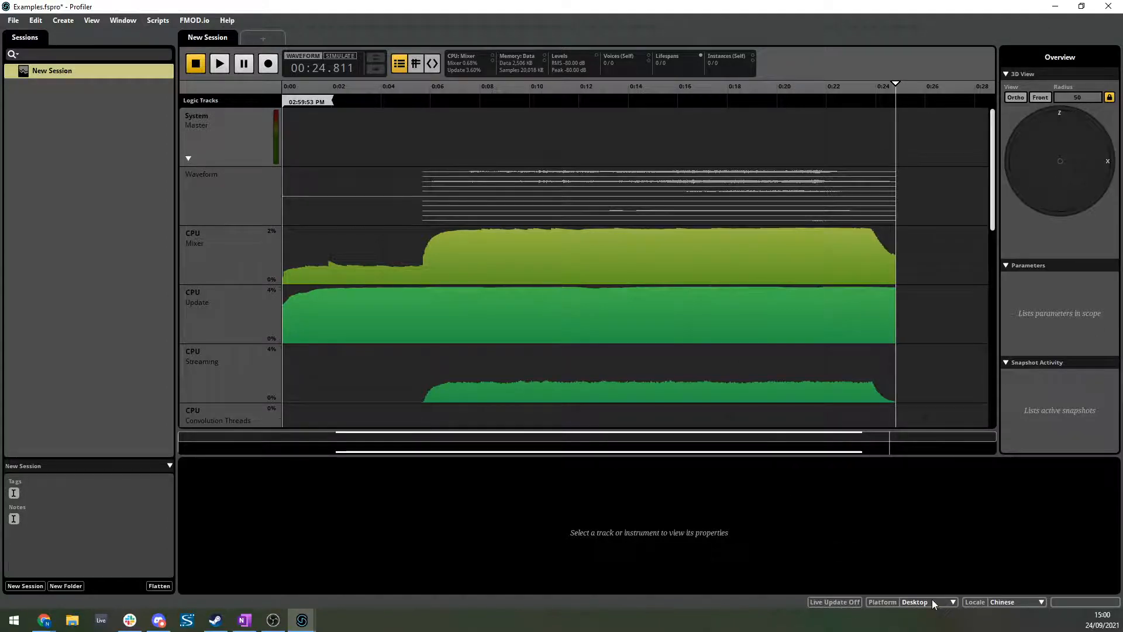
Check the Desktop platform's surround speaker mode in the Build preferences.
click(35, 20)
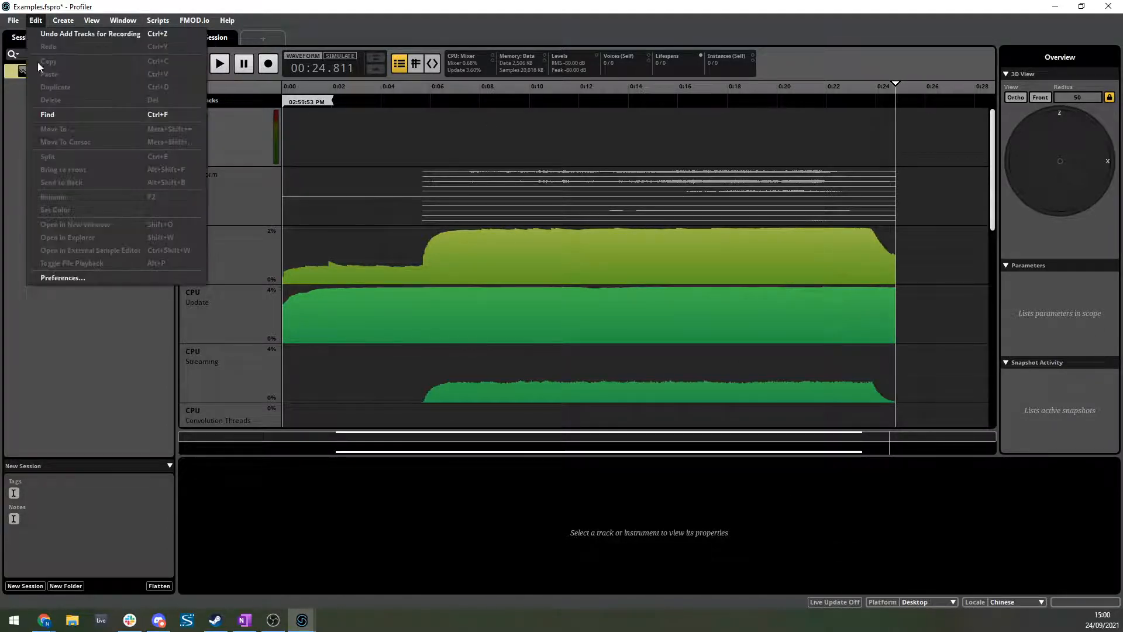
click(84, 278)
click(468, 156)
click(392, 336)
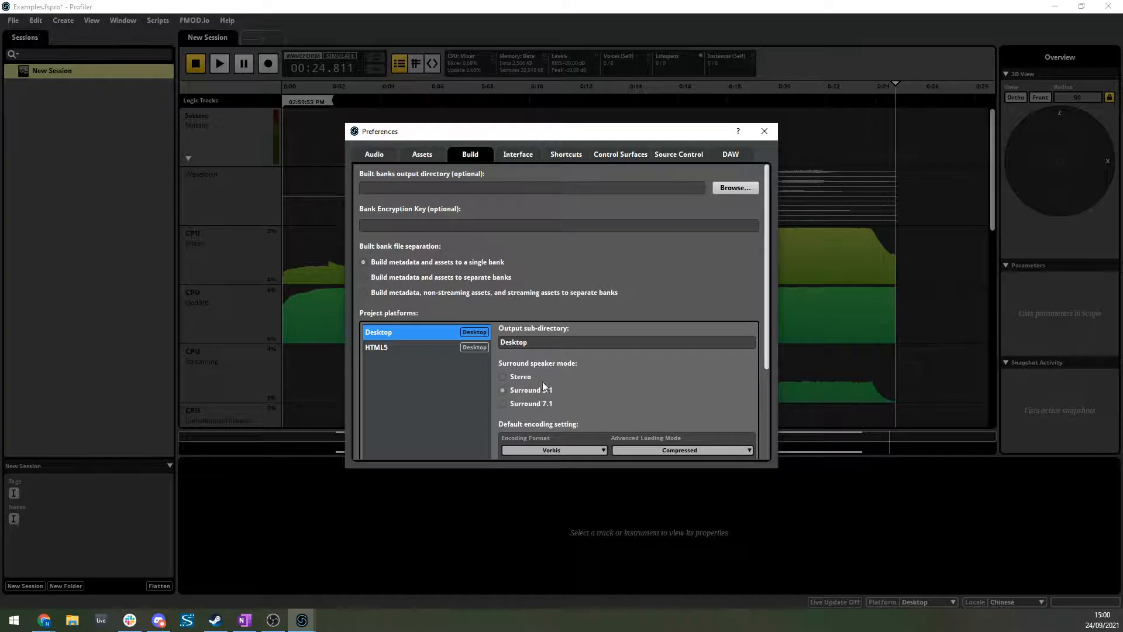
click(764, 136)
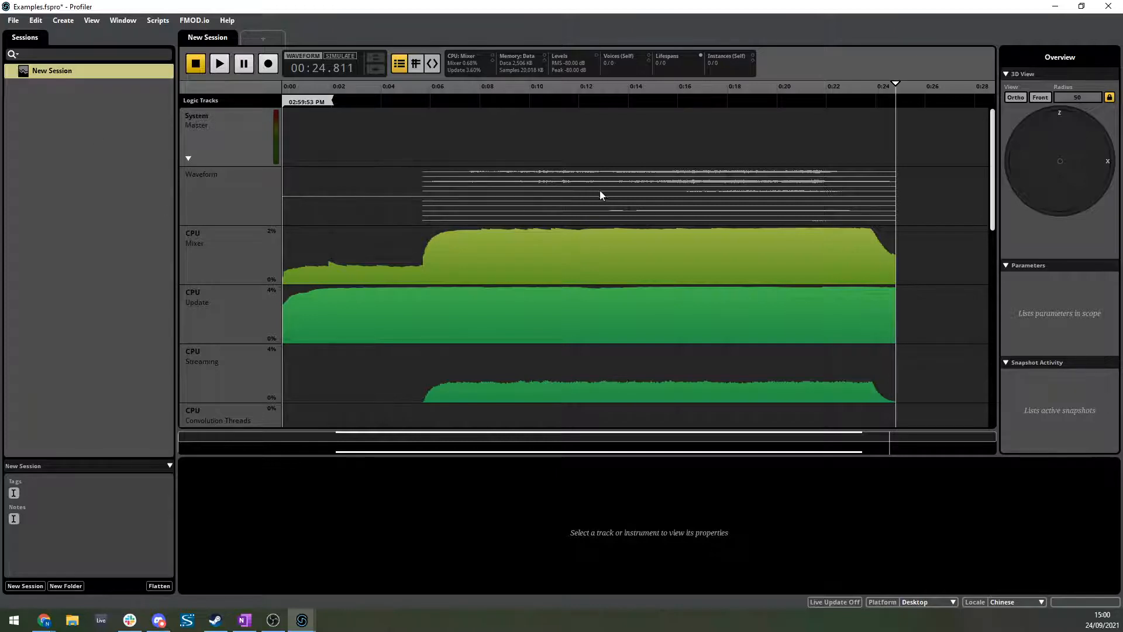
Save the project and open New Session's files in Explorer, selecting the capture-0001 WAV file.
click(12, 20)
click(34, 88)
right_click(51, 71)
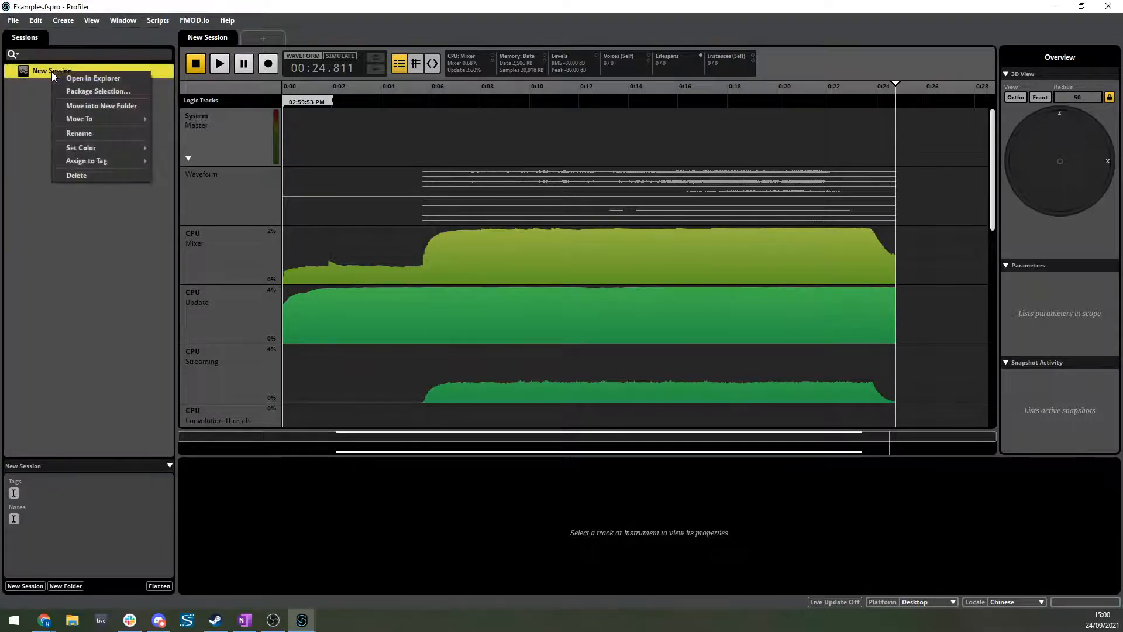
click(122, 83)
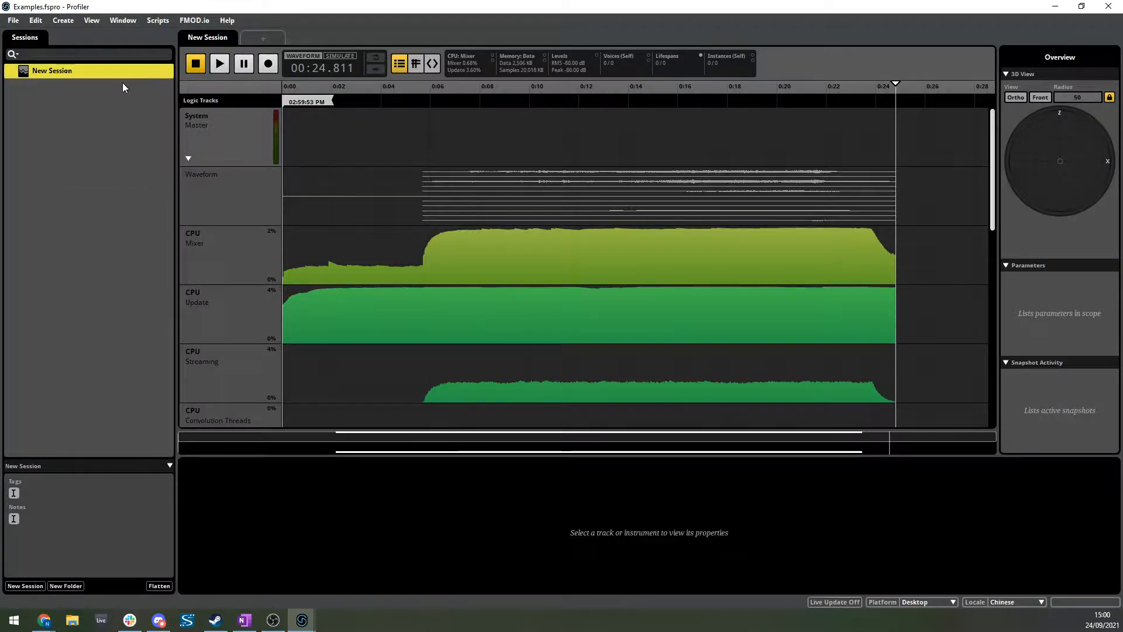
click(632, 227)
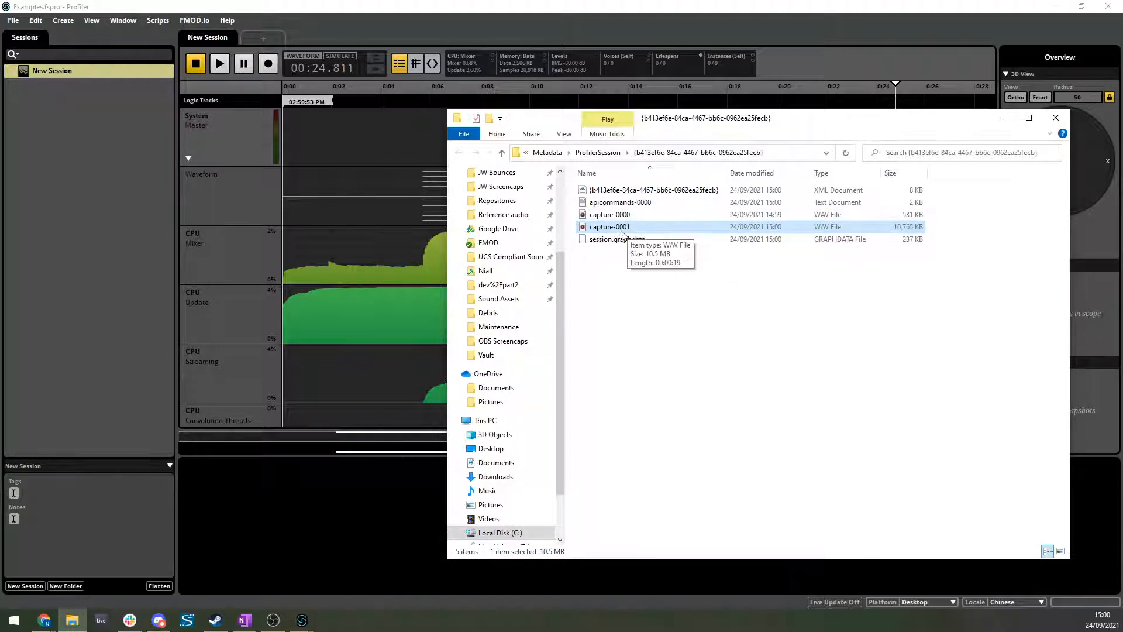
drag(753, 118, 838, 162)
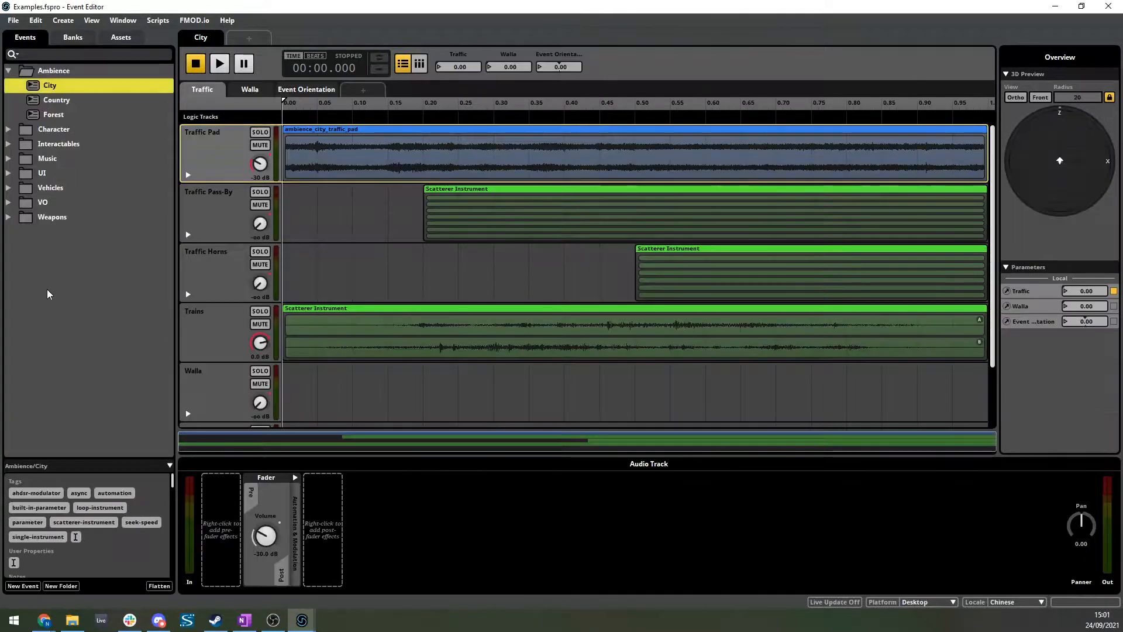
Create a 2D Timeline event in the Event Editor, keeping the default name New Event.
right_click(49, 291)
mouse_move(71, 296)
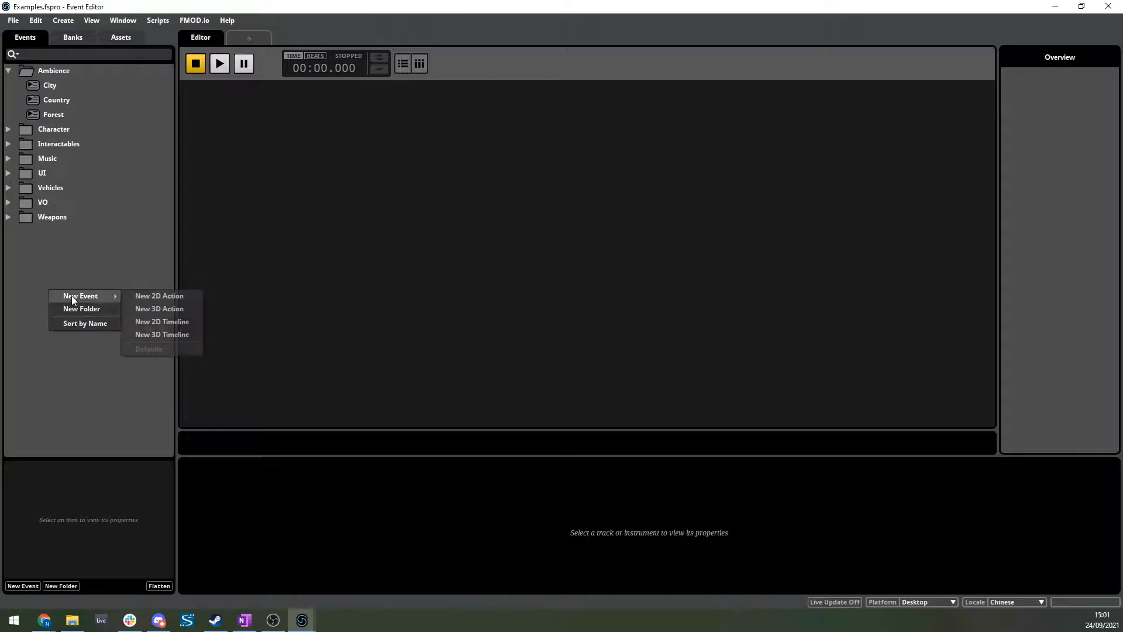
click(175, 322)
click(118, 325)
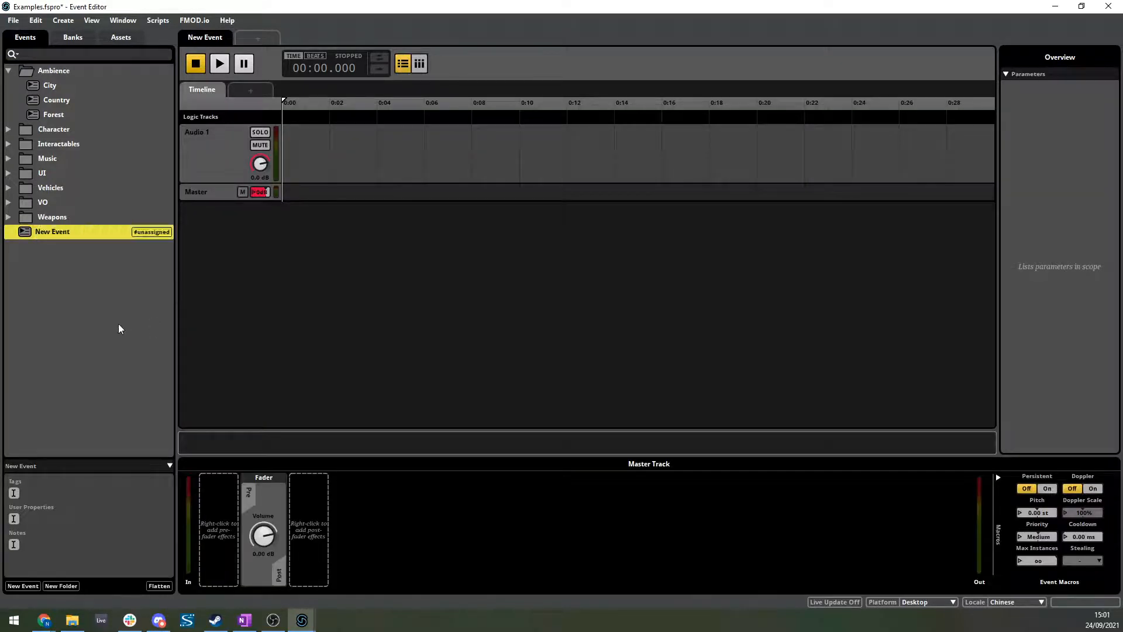
Place the capture-0001 WAV file at the start of New Event's Audio 1 track and audition it.
key(alt+Tab)
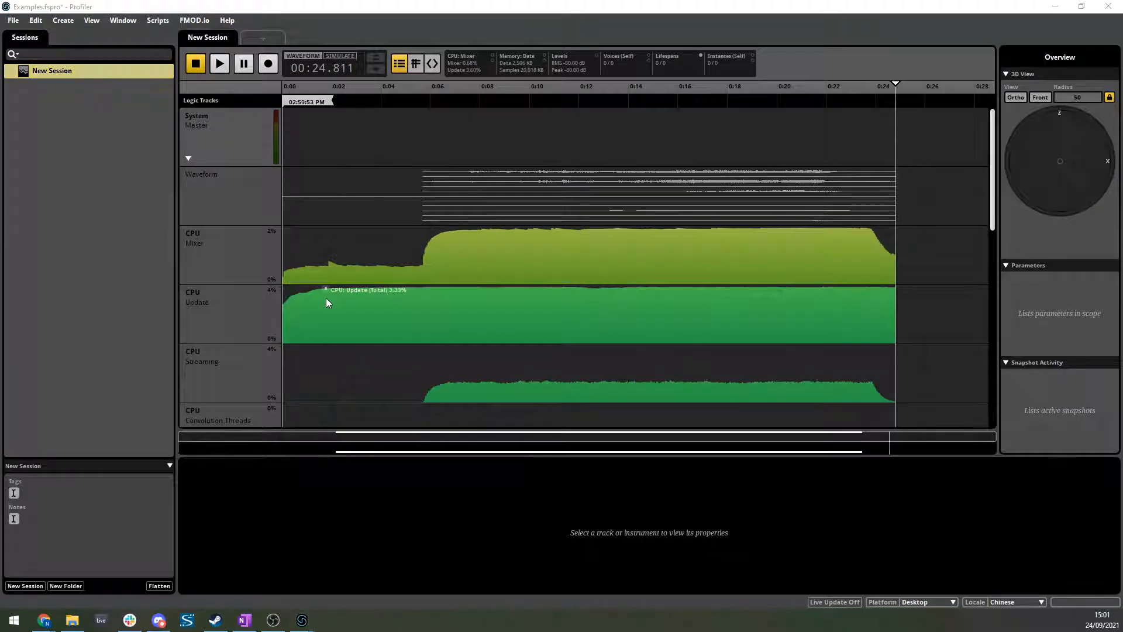
key(alt+Tab)
key(alt+Tab)
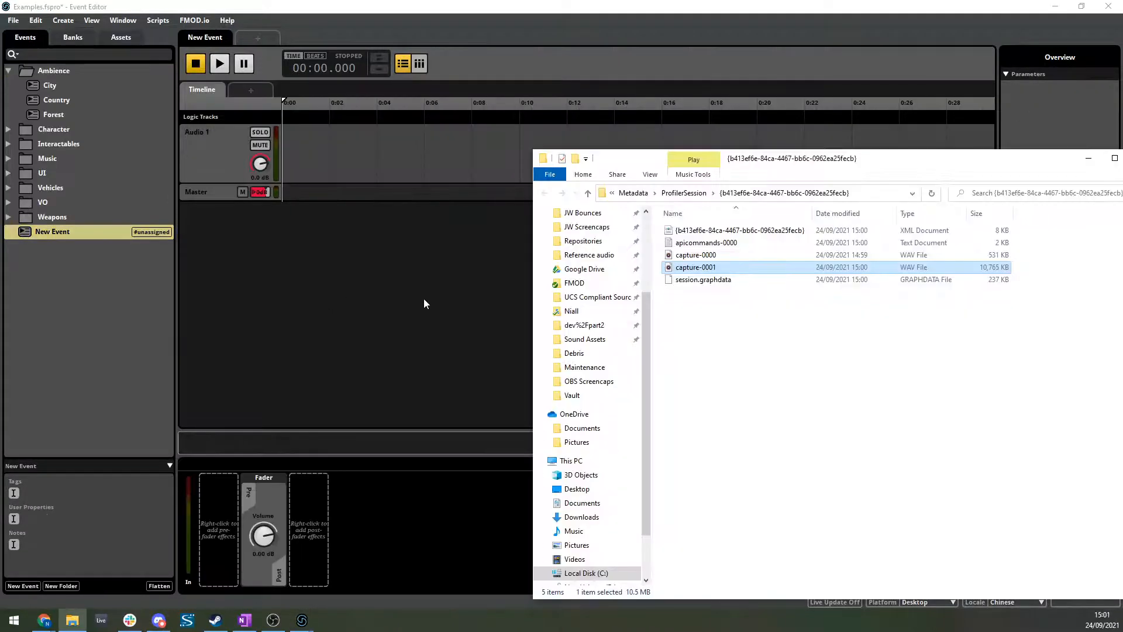
drag(697, 267, 320, 143)
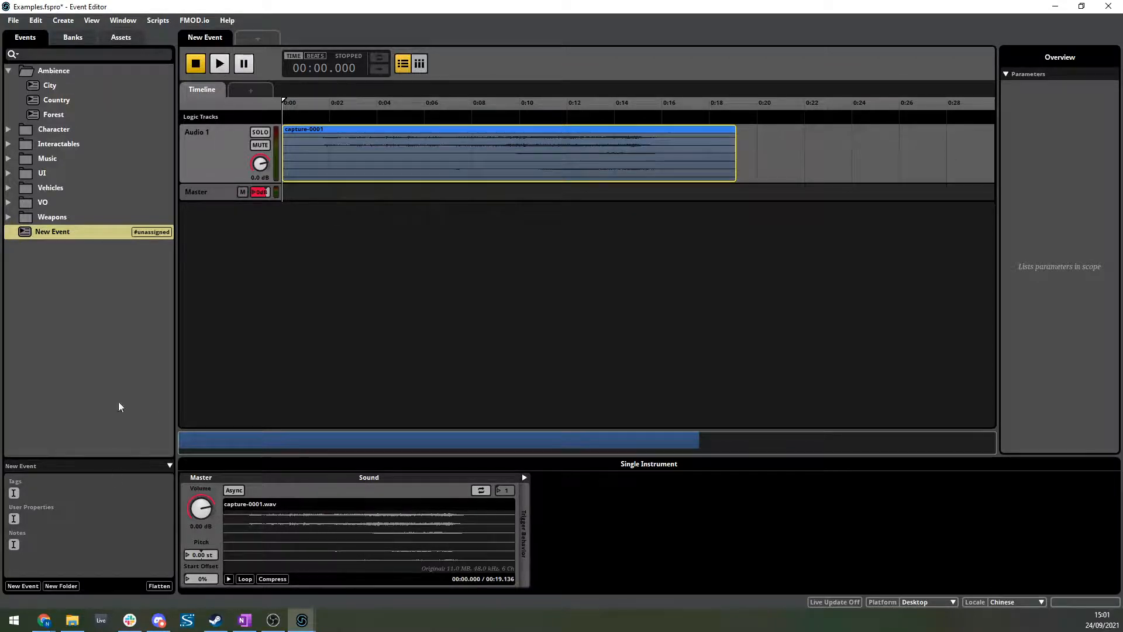
click(219, 65)
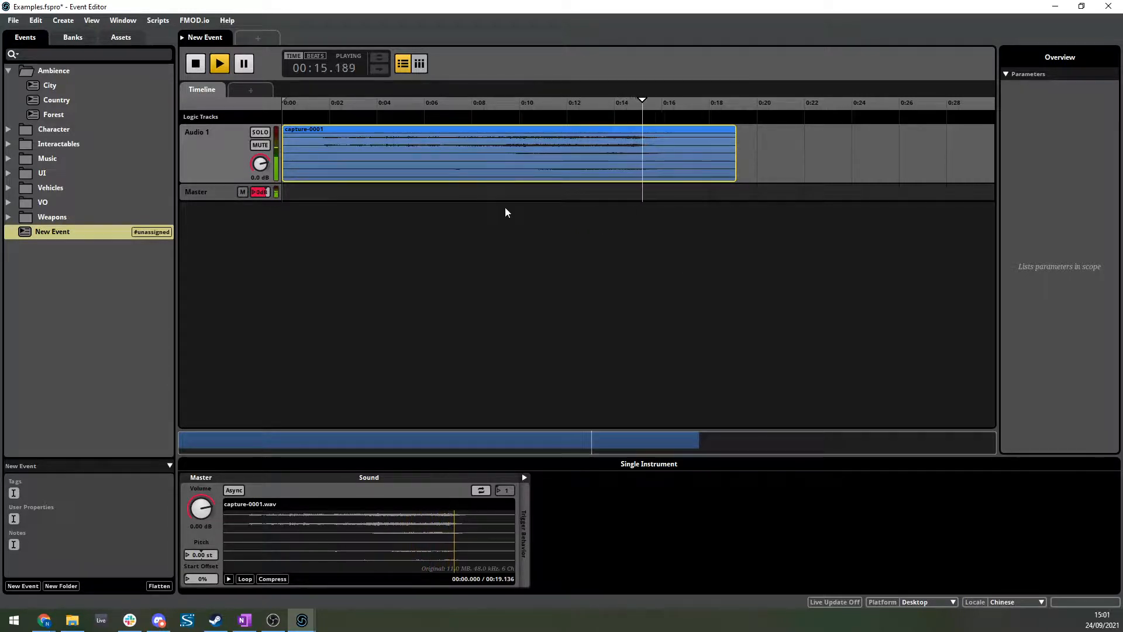
click(200, 67)
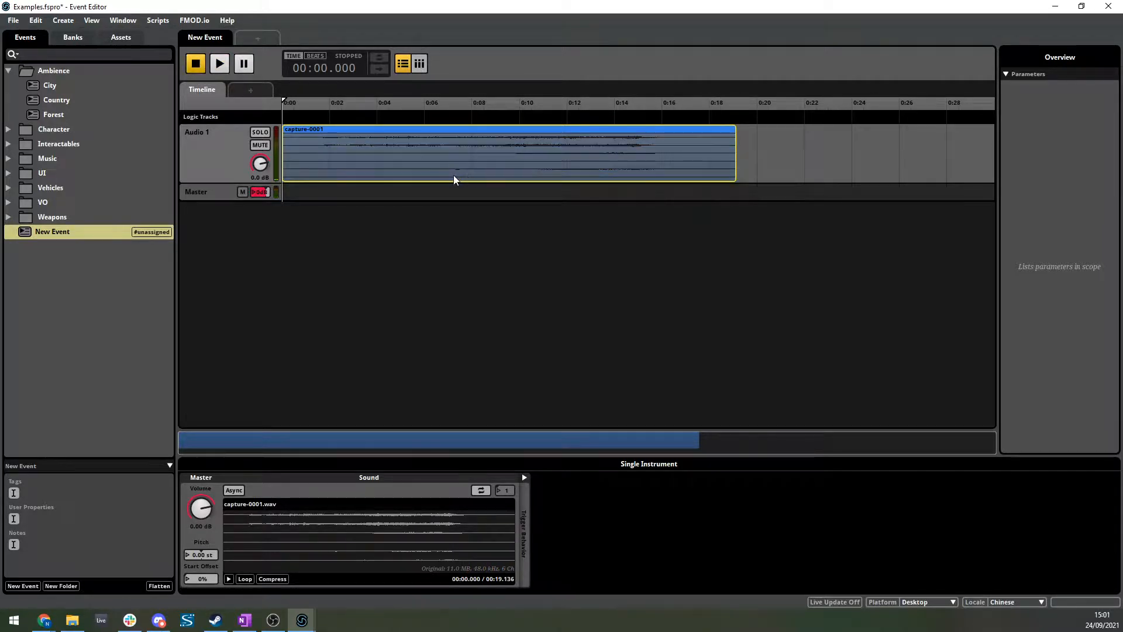
Return to the Profiler and reopen the New Session recording.
key(ctrl+4)
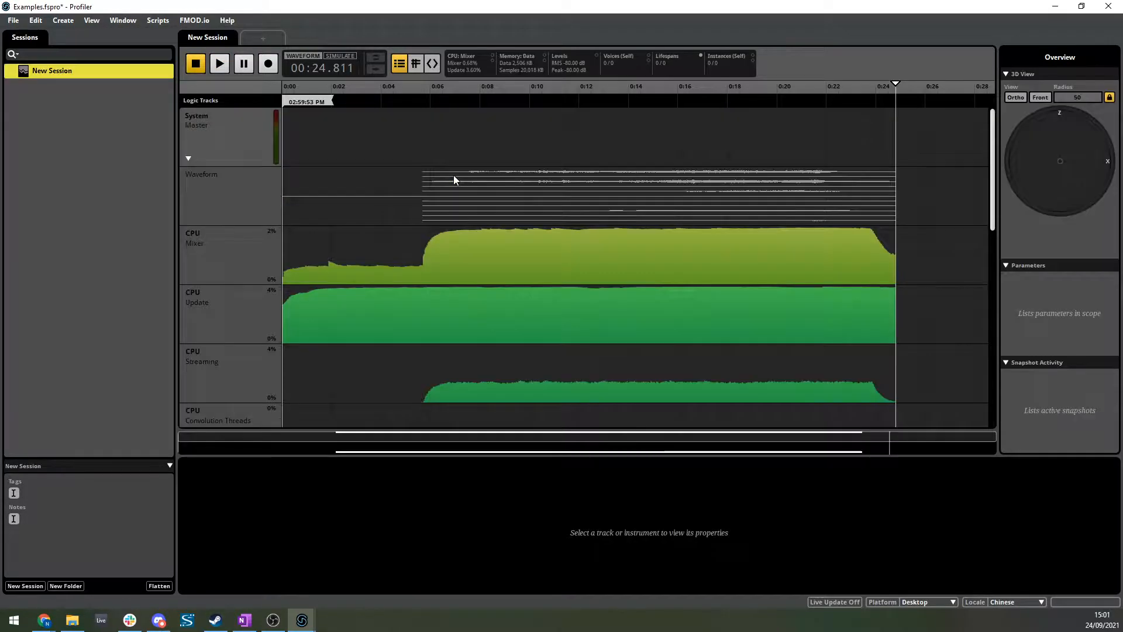
click(90, 152)
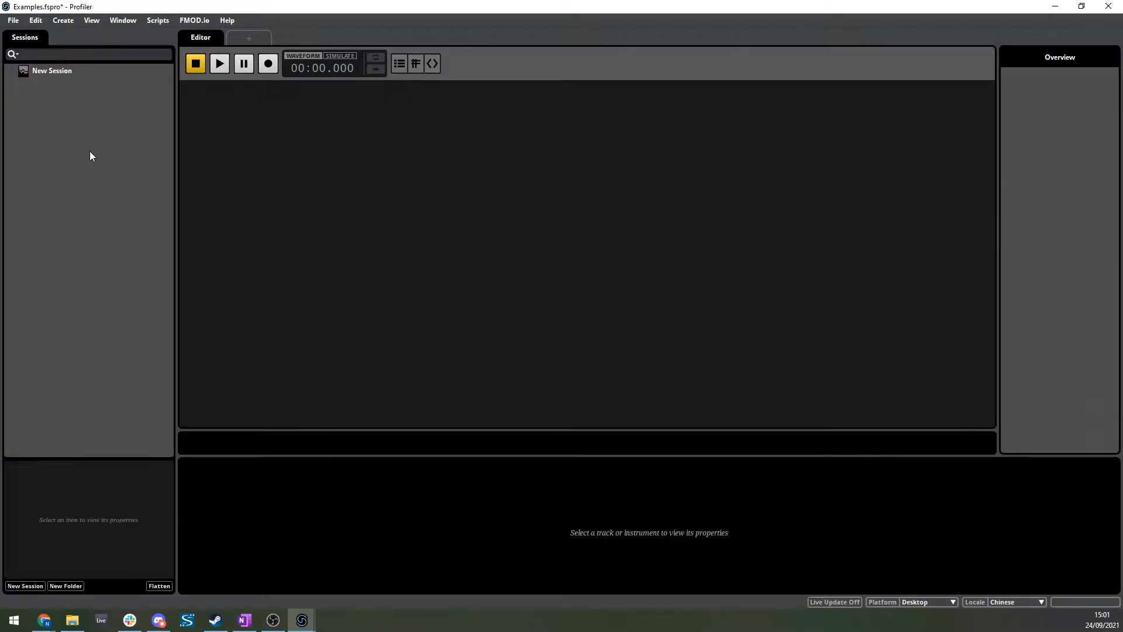
click(66, 75)
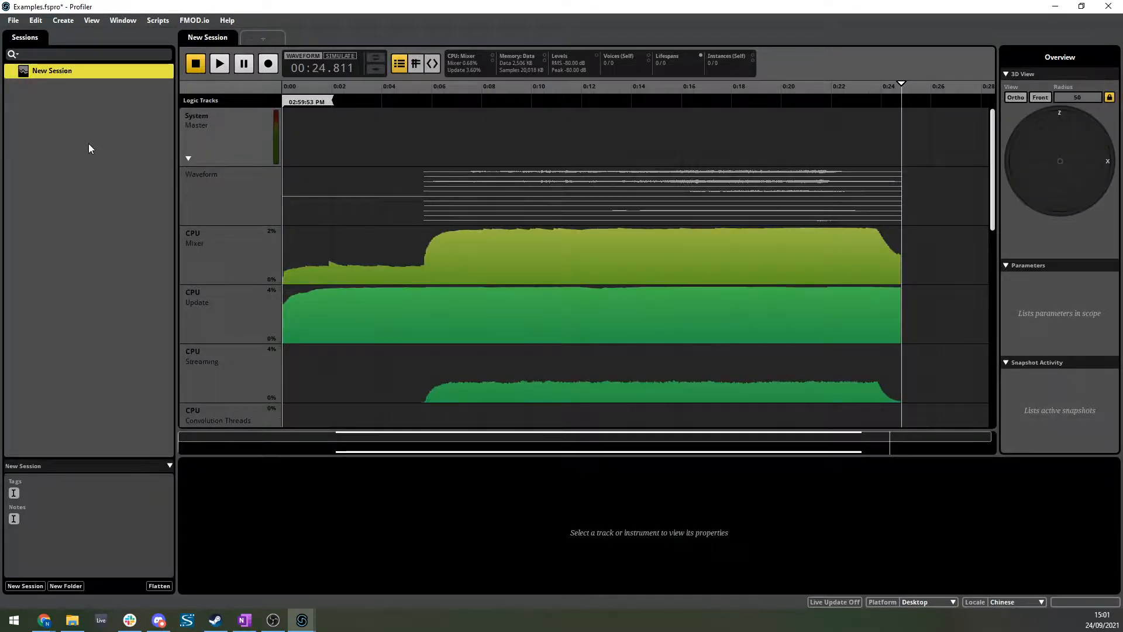